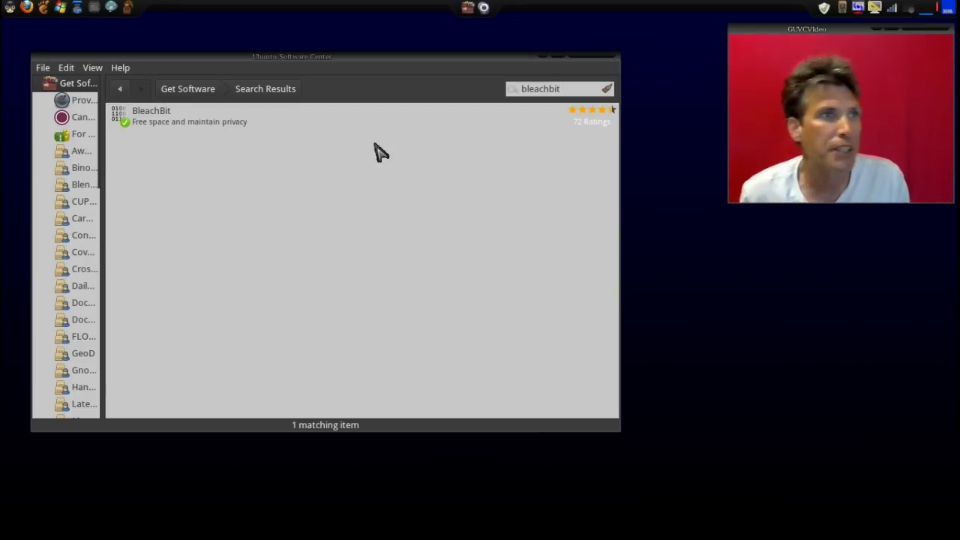
# Nudge the Ubuntu Software Center window slightly to the right.
pyautogui.moveTo(325, 66); pyautogui.dragTo(389, 69)
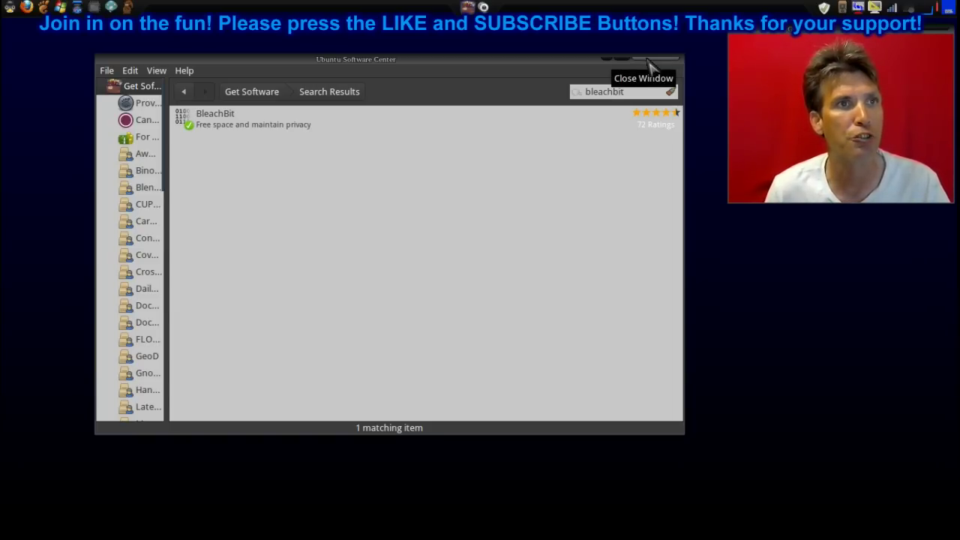
# Close Ubuntu Software Center and open the application list to start BleachBit.
pyautogui.click(649, 61)
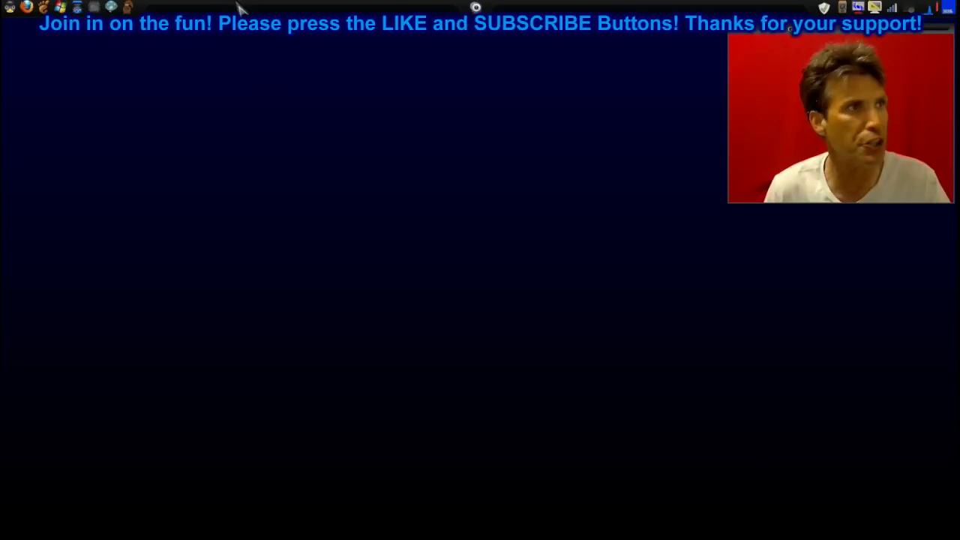
pyautogui.click(11, 9)
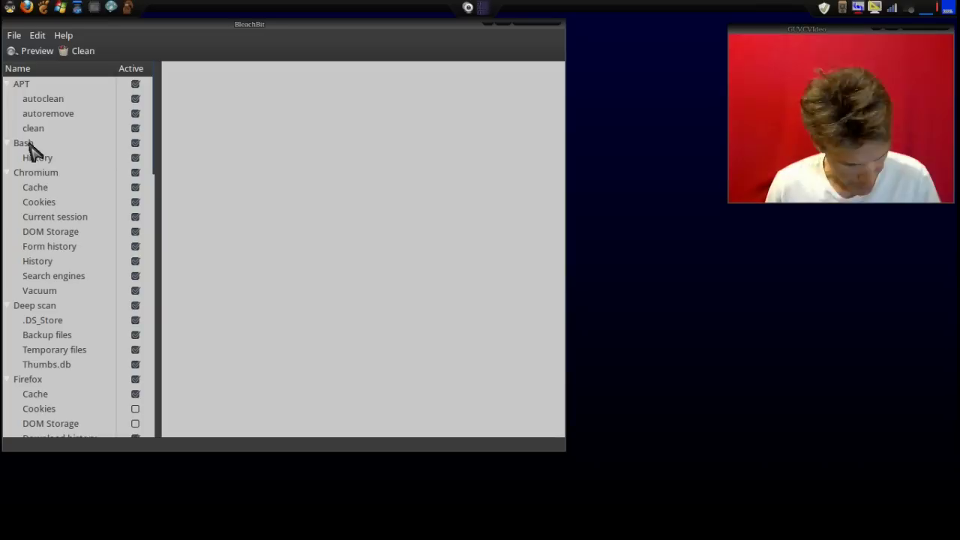
pyautogui.press('F12')
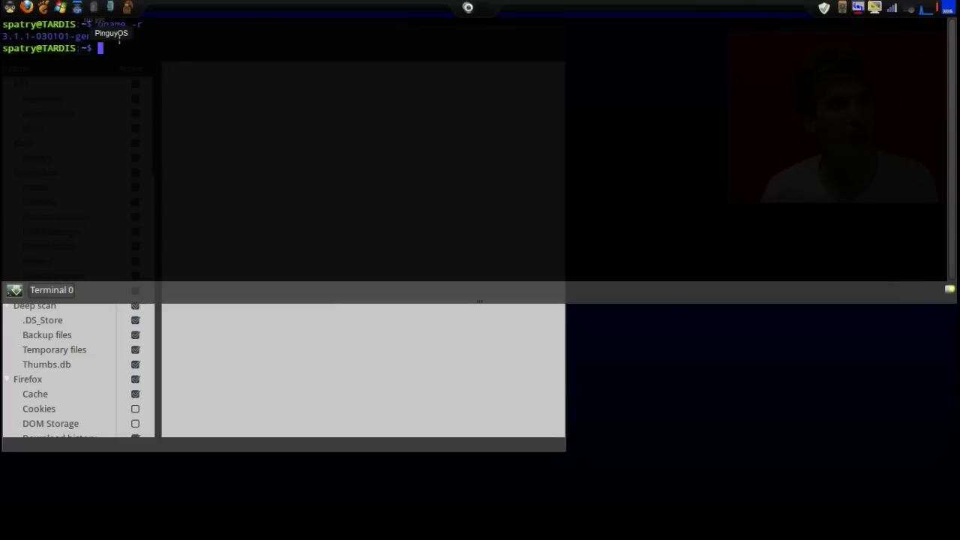
pyautogui.press('Up')
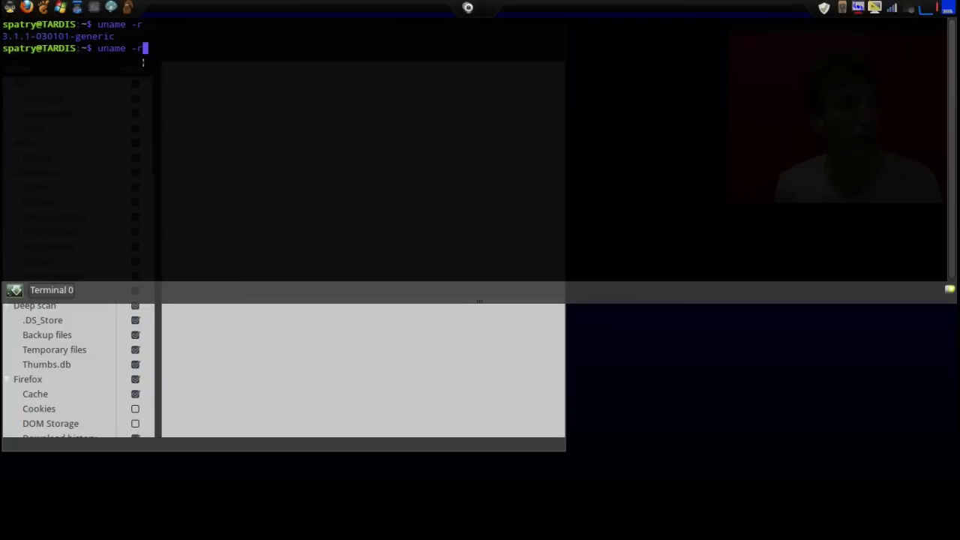
pyautogui.press('Up')
pyautogui.press('Up')
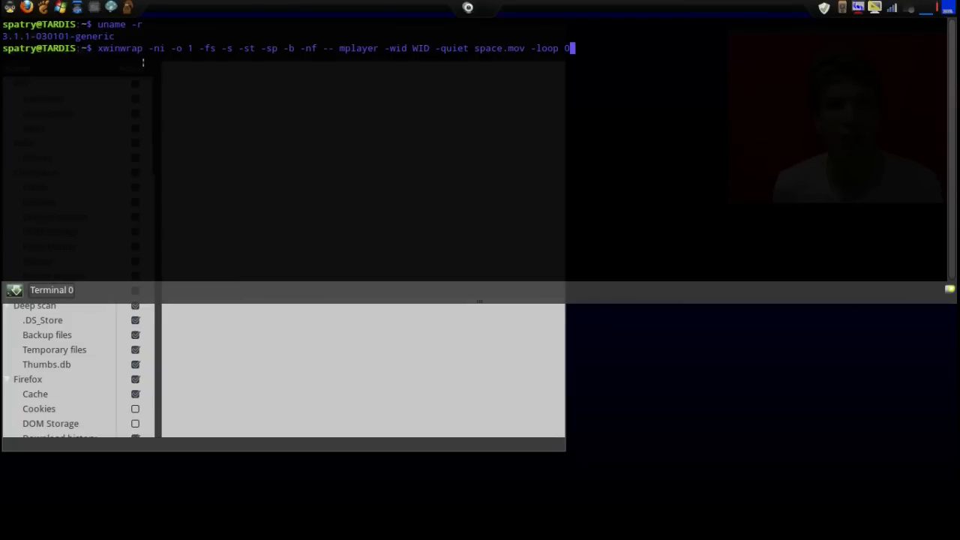
pyautogui.press('Up')
pyautogui.press('Up')
pyautogui.press('F12')
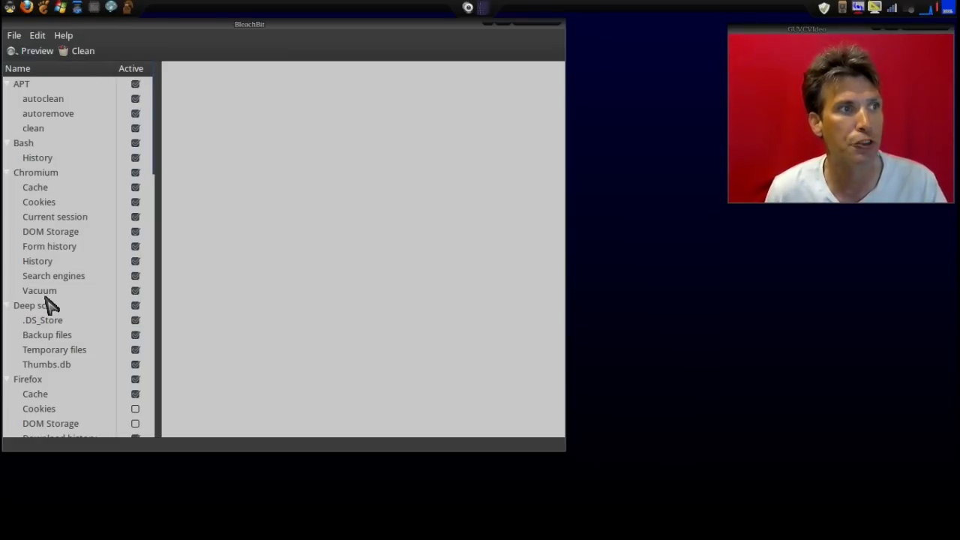
pyautogui.scroll(-1, 47, 311)
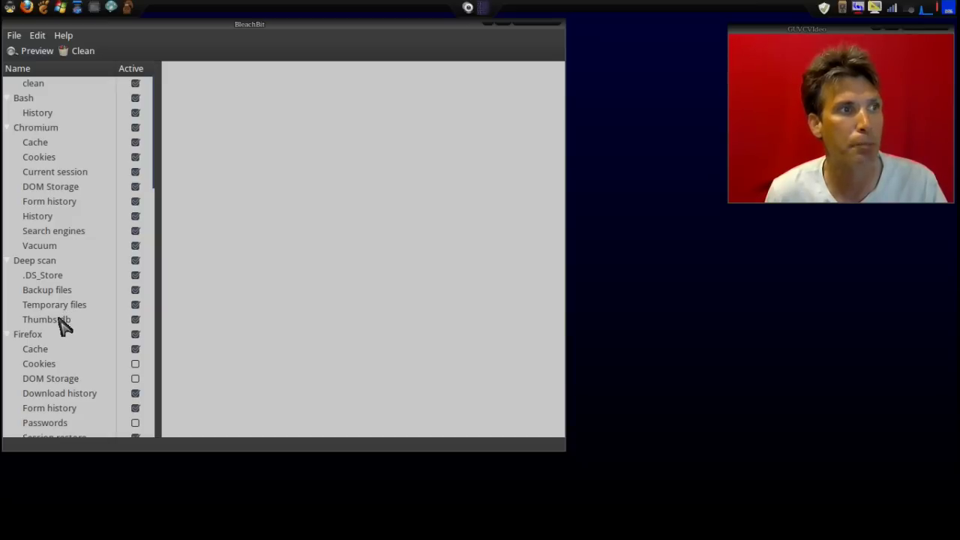
pyautogui.scroll(-2, 62, 321)
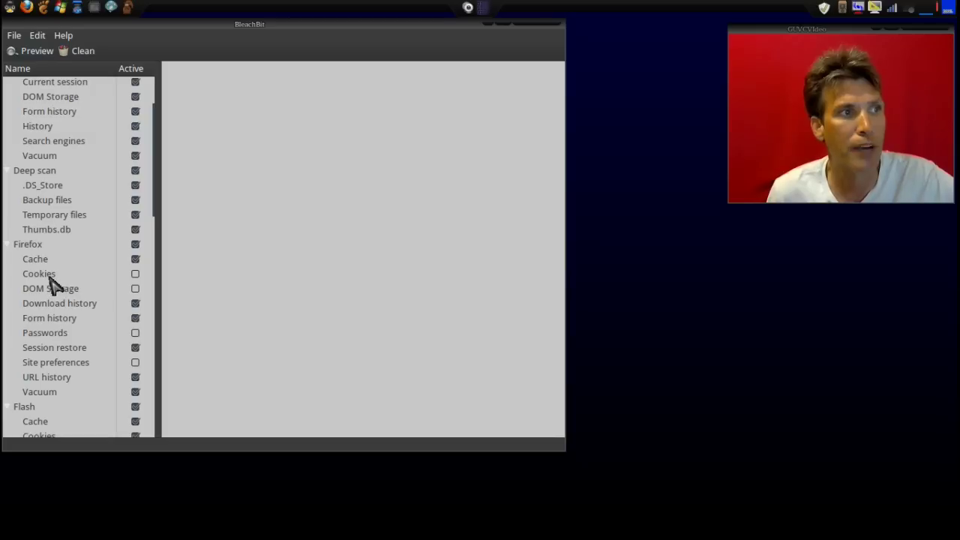
pyautogui.click(135, 289)
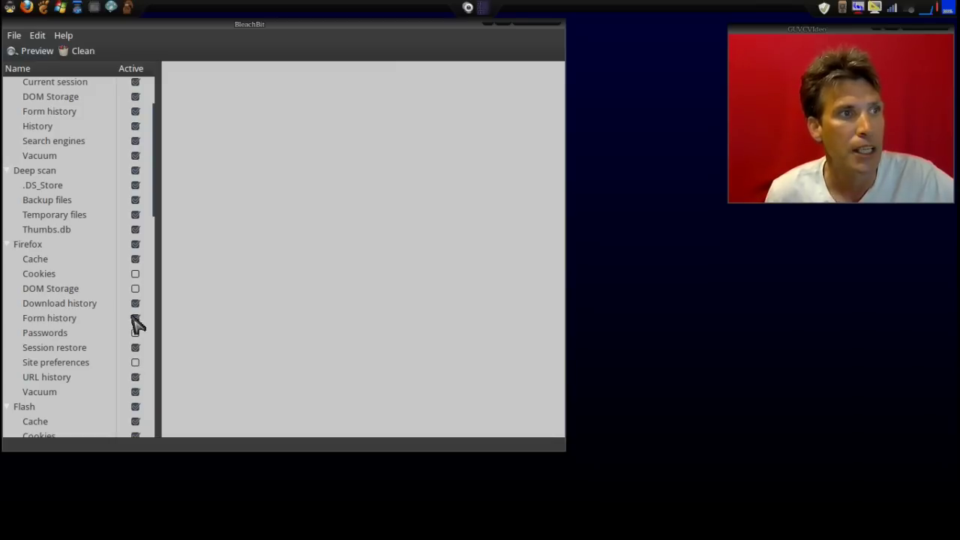
pyautogui.scroll(-3, 90, 338)
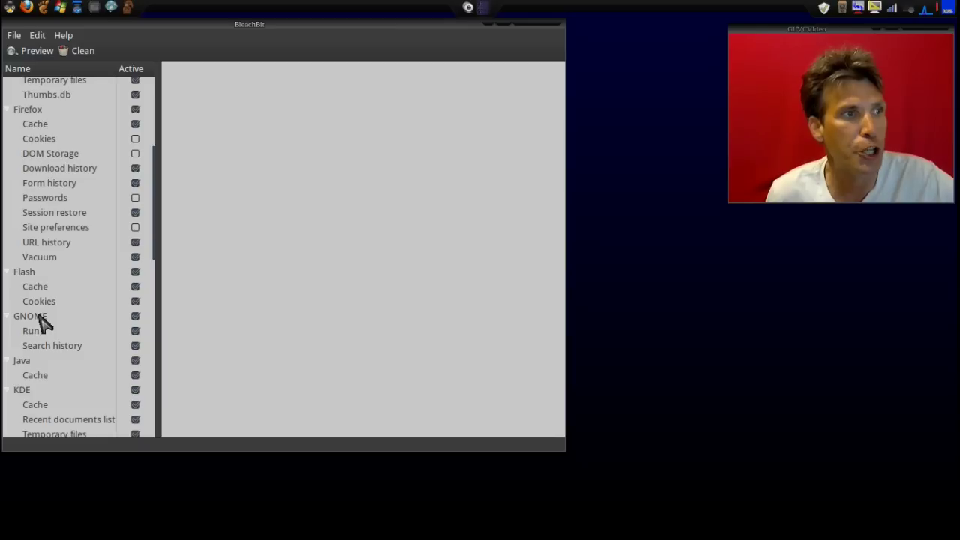
pyautogui.scroll(-1, 41, 322)
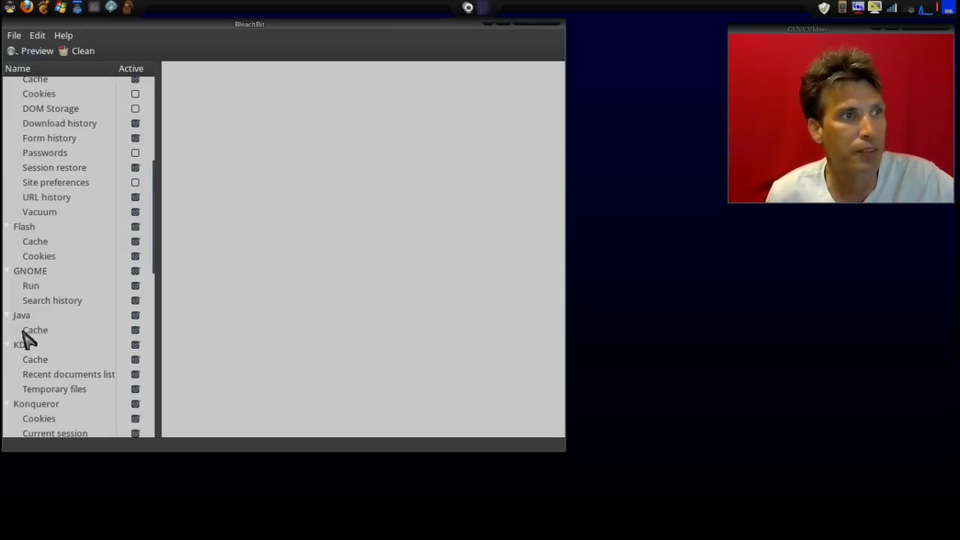
pyautogui.scroll(-2, 23, 342)
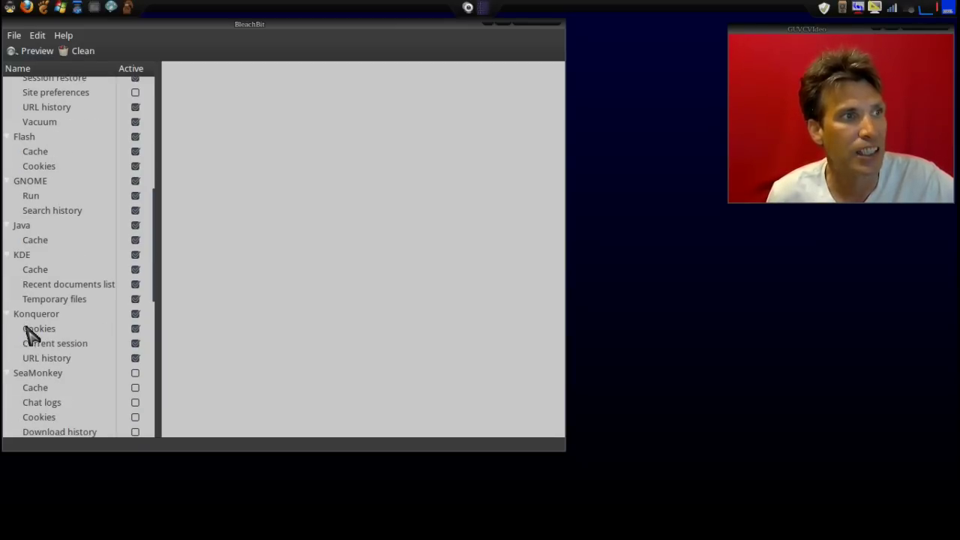
pyautogui.scroll(-2, 30, 316)
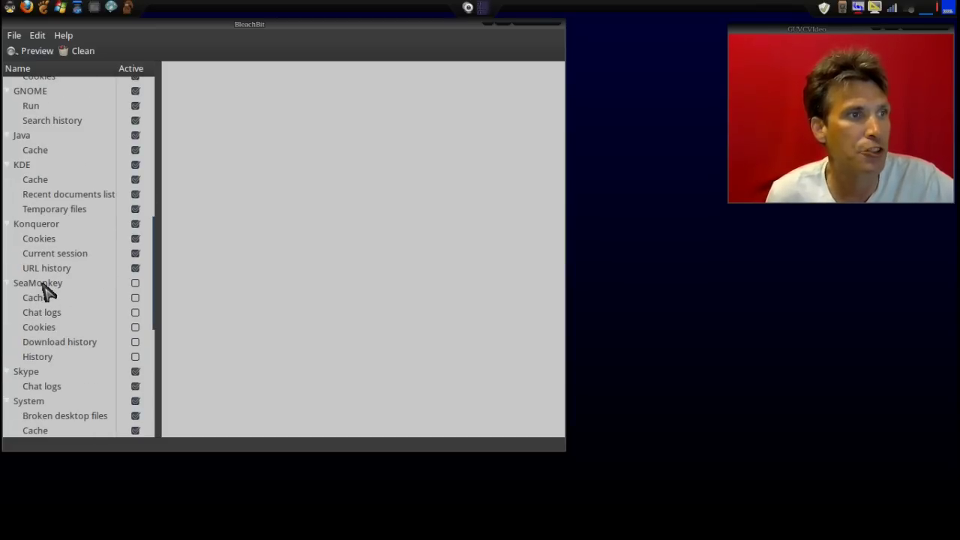
pyautogui.scroll(-2, 42, 290)
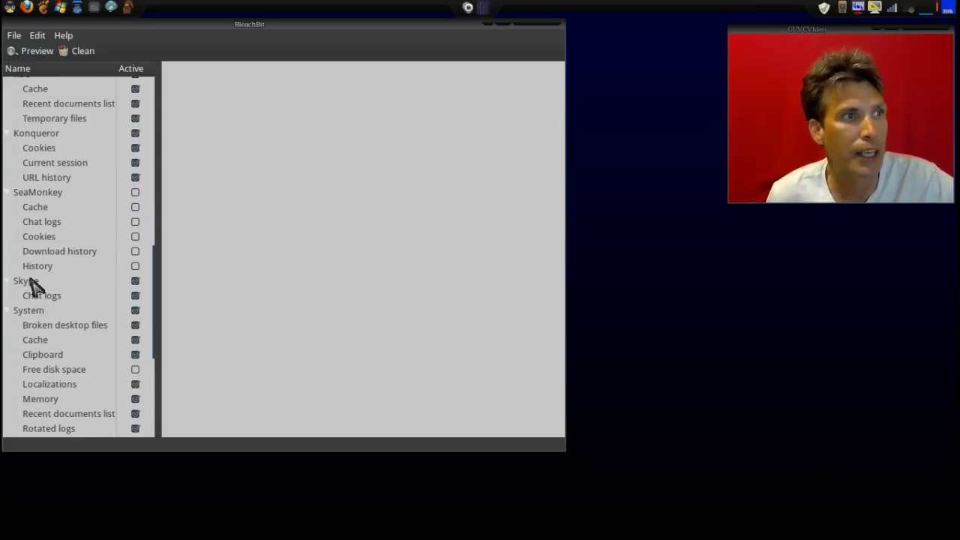
pyautogui.scroll(-1, 34, 319)
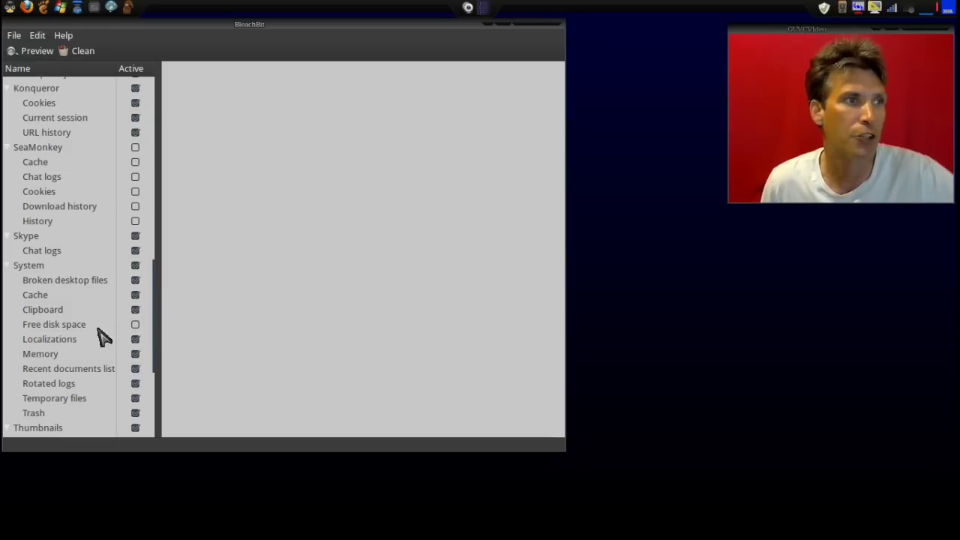
pyautogui.scroll(-1, 103, 337)
pyautogui.scroll(-1, 103, 337)
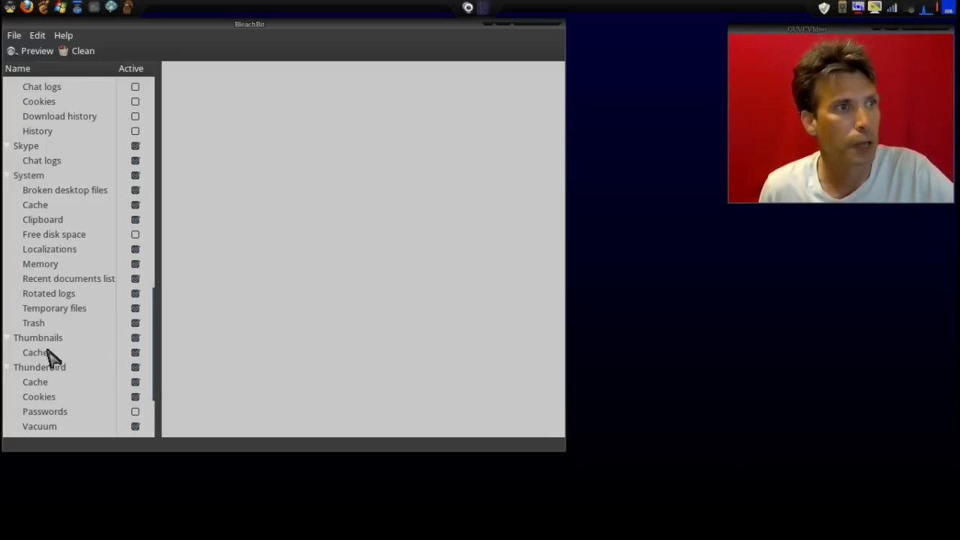
pyautogui.scroll(-1, 47, 360)
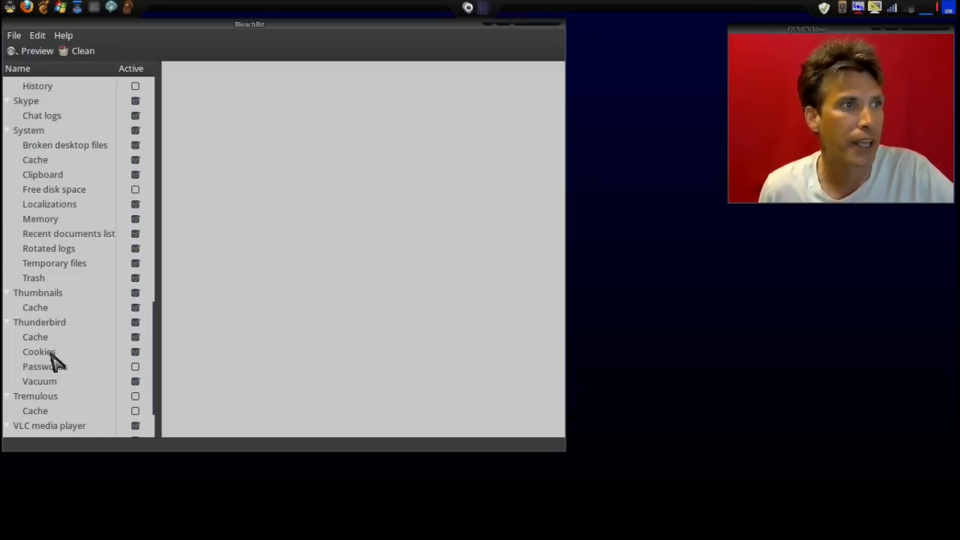
pyautogui.scroll(-1, 60, 393)
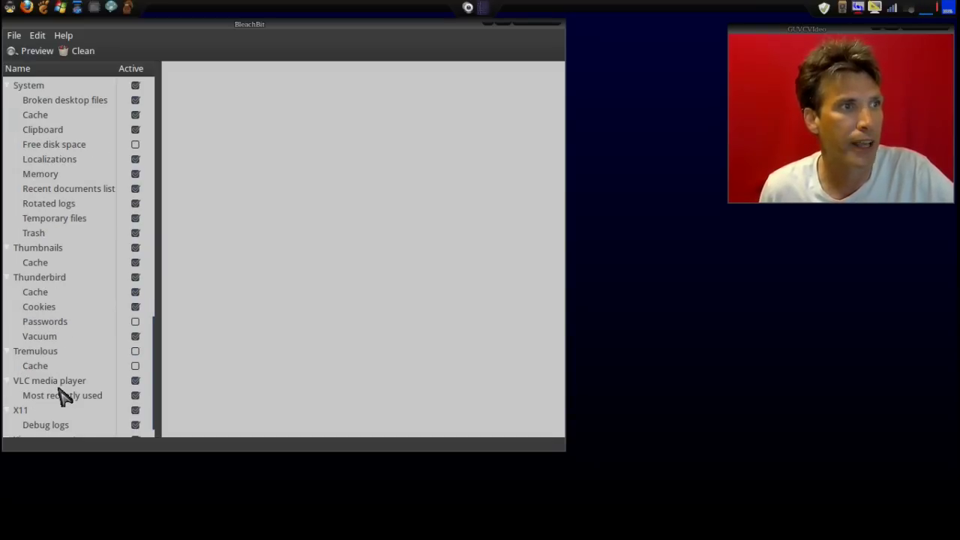
pyautogui.scroll(-1, 59, 354)
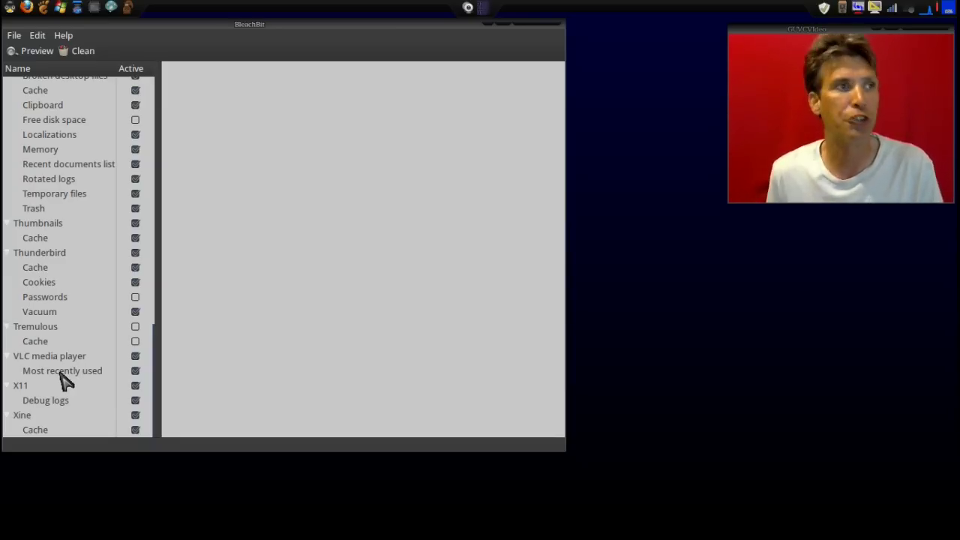
# Run Clean and confirm Delete, freeing 24.5MB across 988 files, then nudge the window right.
pyautogui.click(83, 51)
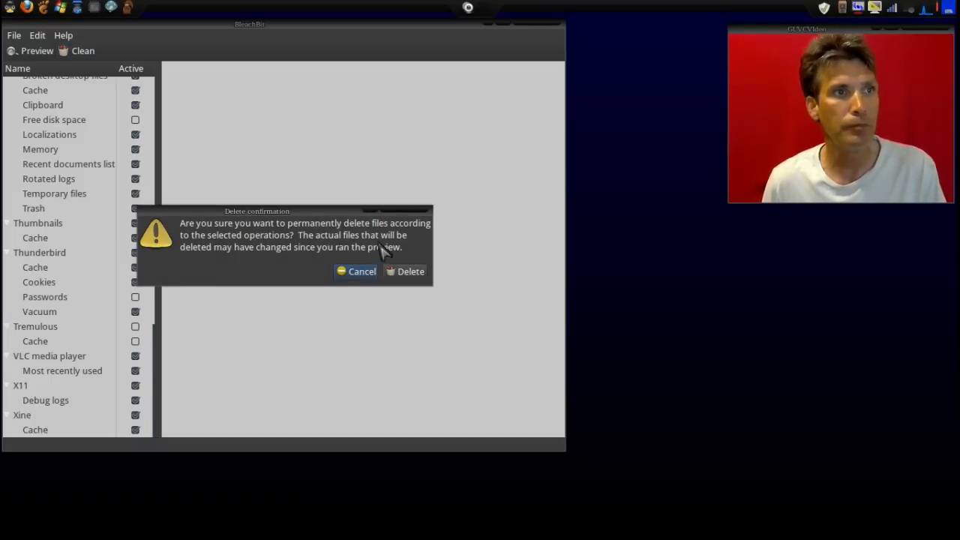
pyautogui.click(409, 272)
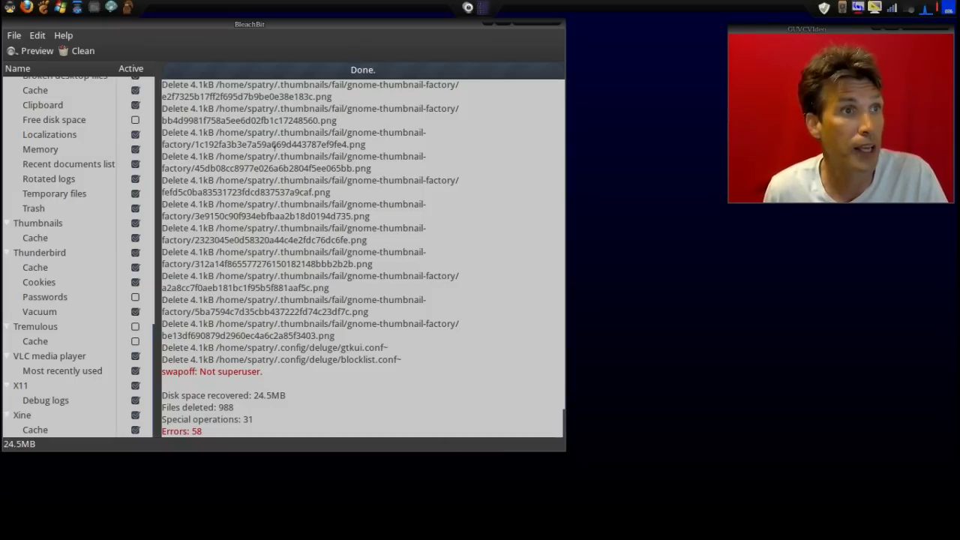
pyautogui.moveTo(332, 30); pyautogui.dragTo(391, 43)
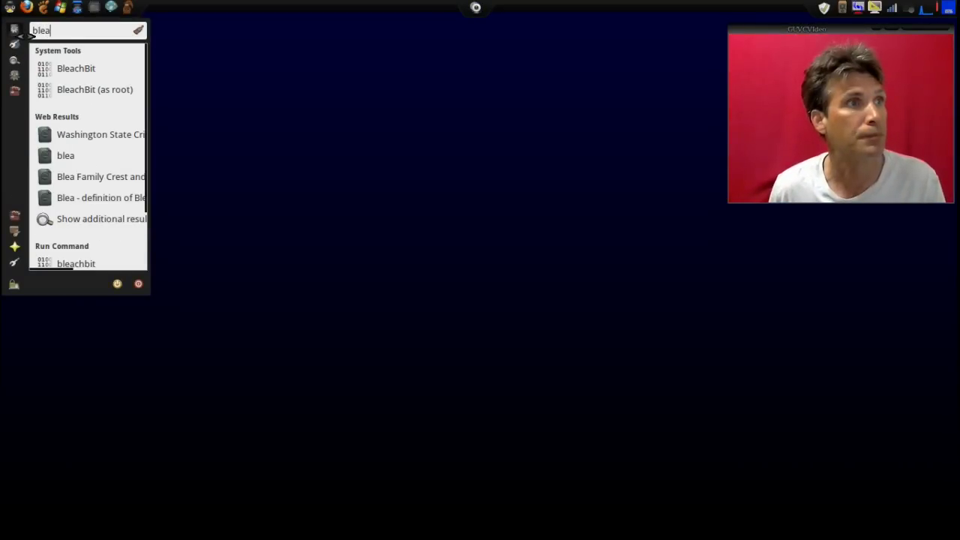
# Launch 'BleachBit (as root)' and authenticate with the account password.
pyautogui.click(81, 90)
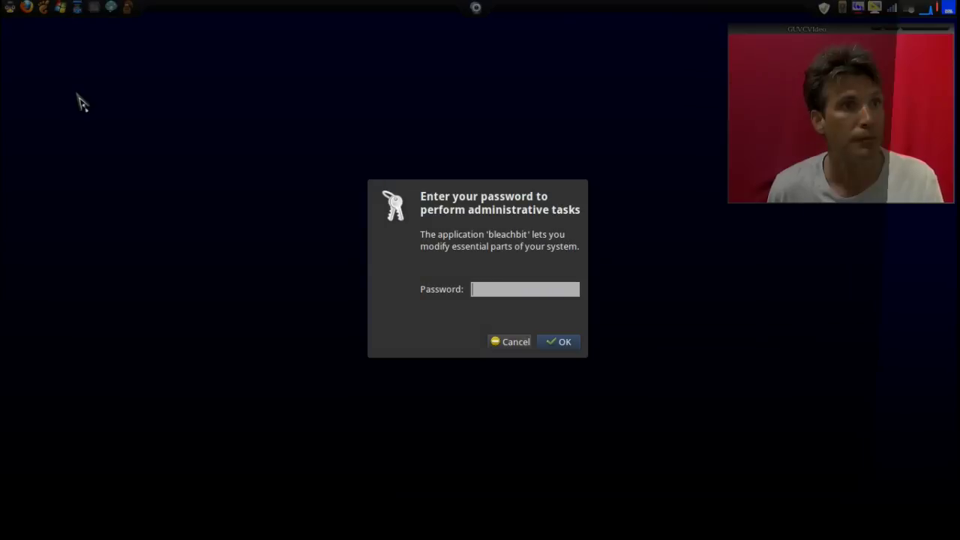
pyautogui.write('********')
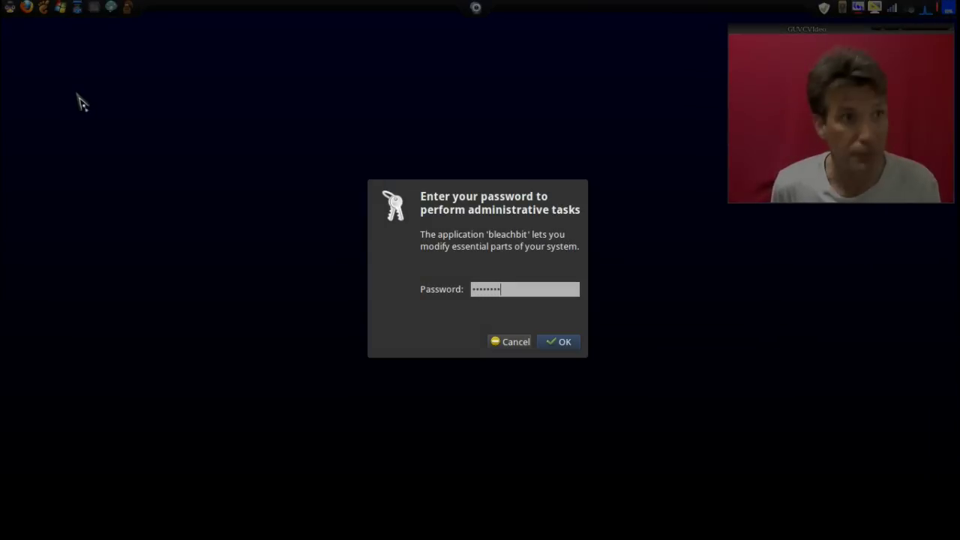
pyautogui.press('Return')
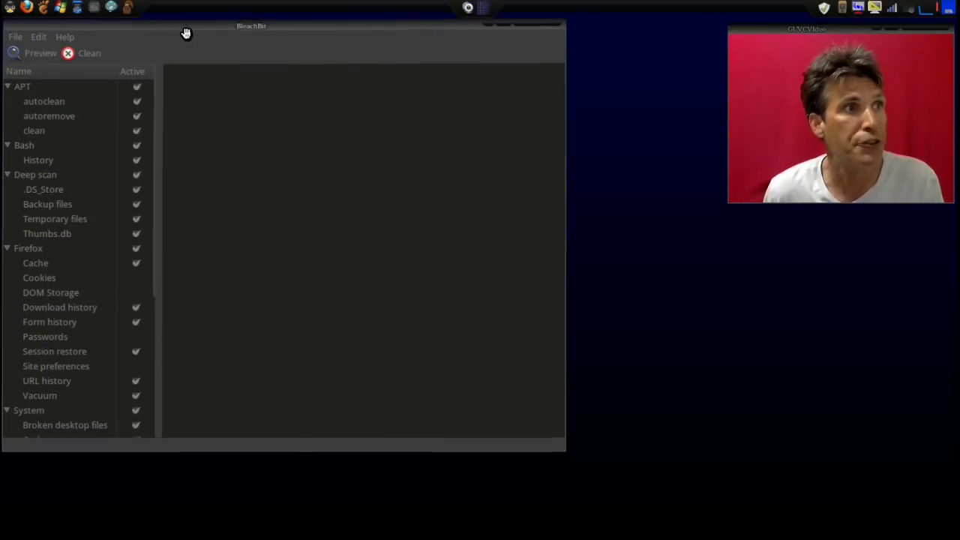
# Move the root BleachBit window off the left edge and scroll down to the System cleaners.
pyautogui.moveTo(187, 30); pyautogui.dragTo(240, 50)
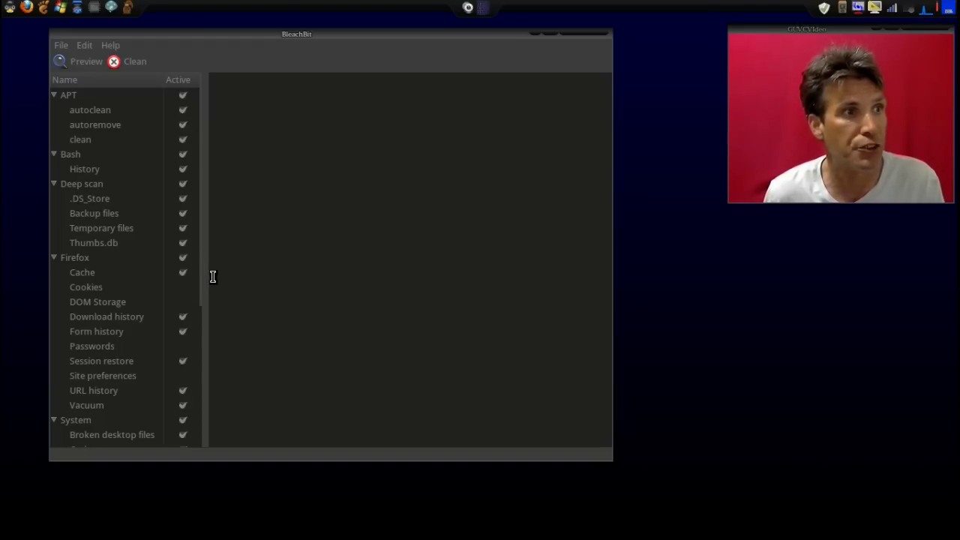
pyautogui.moveTo(204, 278); pyautogui.dragTo(203, 422)
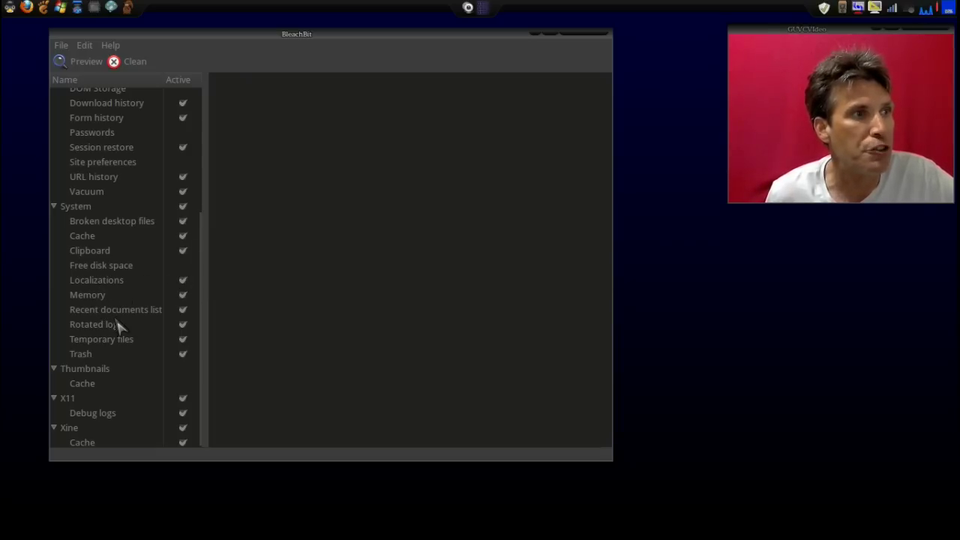
pyautogui.scroll(-1, 105, 362)
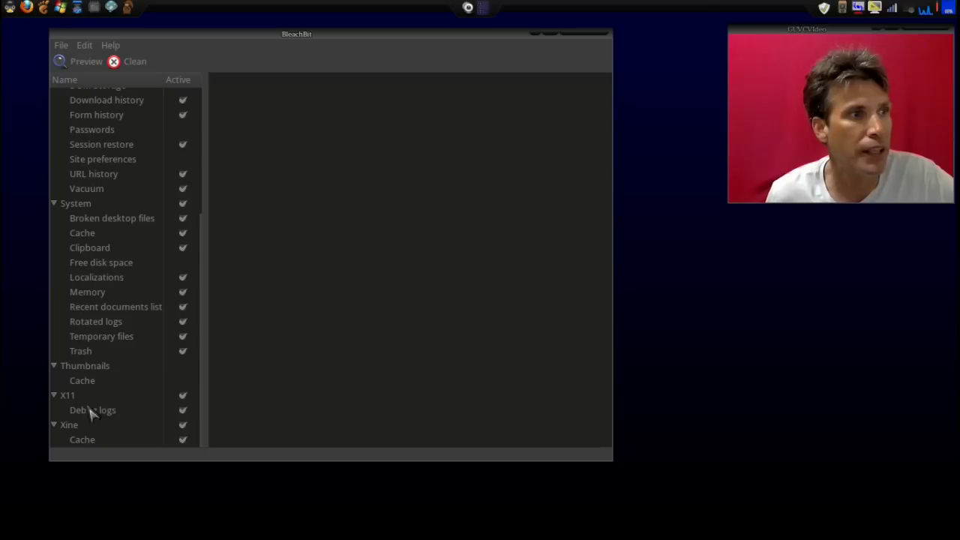
# Run Clean as root and confirm Delete, recovering 84.2MB across 65 files.
pyautogui.click(135, 63)
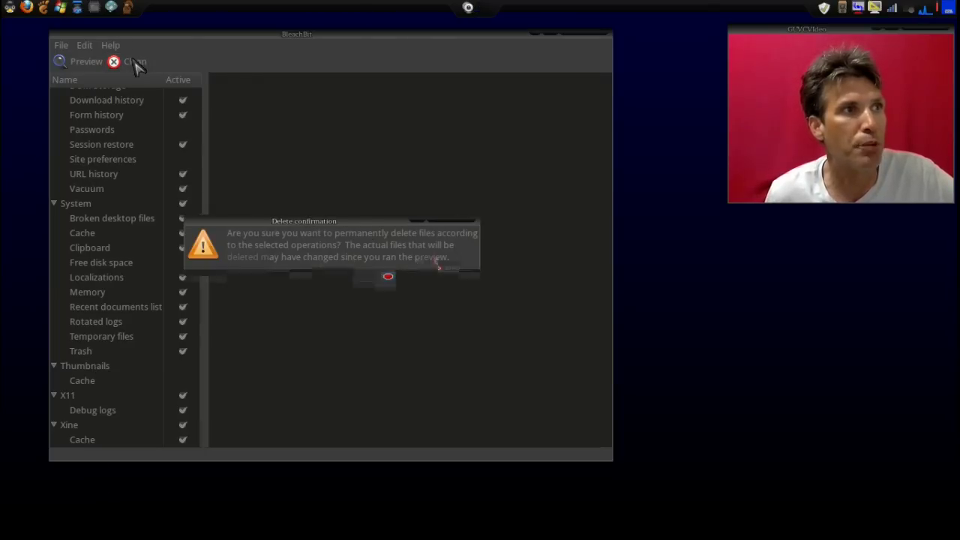
pyautogui.click(453, 282)
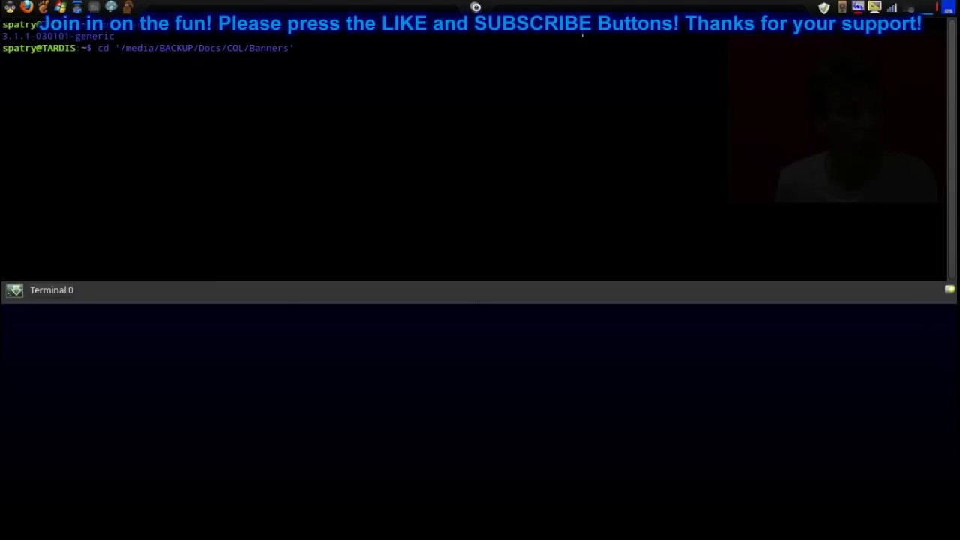
# Enter 'killall gedit' at the prompt, recall earlier commands, then hide the Tilda terminal with F1.
pyautogui.press('BackSpace')
pyautogui.press('BackSpace')
pyautogui.press('BackSpace')
pyautogui.press('BackSpace')
pyautogui.press('BackSpace')
pyautogui.press('BackSpace')
pyautogui.press('BackSpace')
pyautogui.press('BackSpace')
pyautogui.press('BackSpace')
pyautogui.press('BackSpace')
pyautogui.press('BackSpace')
pyautogui.press('BackSpace')
pyautogui.press('BackSpace')
pyautogui.press('BackSpace')
pyautogui.press('BackSpace')
pyautogui.press('BackSpace')
pyautogui.press('BackSpace')
pyautogui.press('BackSpace')
pyautogui.press('BackSpace')
pyautogui.press('BackSpace')
pyautogui.write('killall gedit')
pyautogui.press('Up')
pyautogui.press('Up')
pyautogui.press('Up')
pyautogui.press('Up')
pyautogui.press('Up')
pyautogui.press('Up')
pyautogui.press('Up')
pyautogui.press('Up')
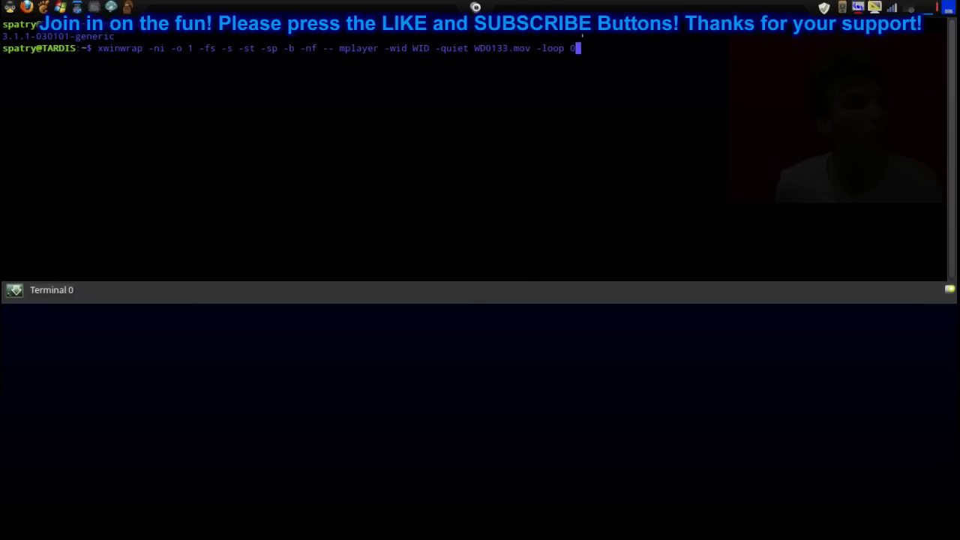
pyautogui.press('Up')
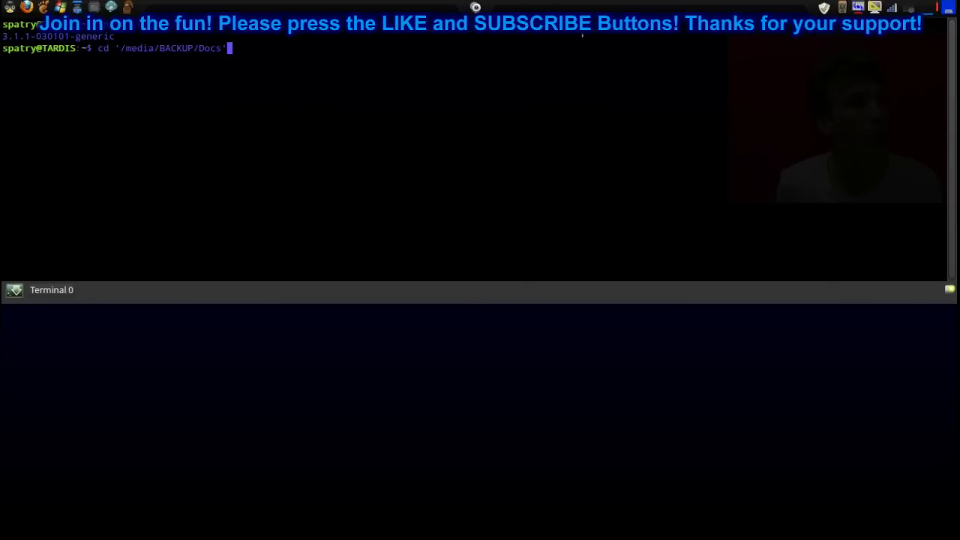
pyautogui.press('F1')
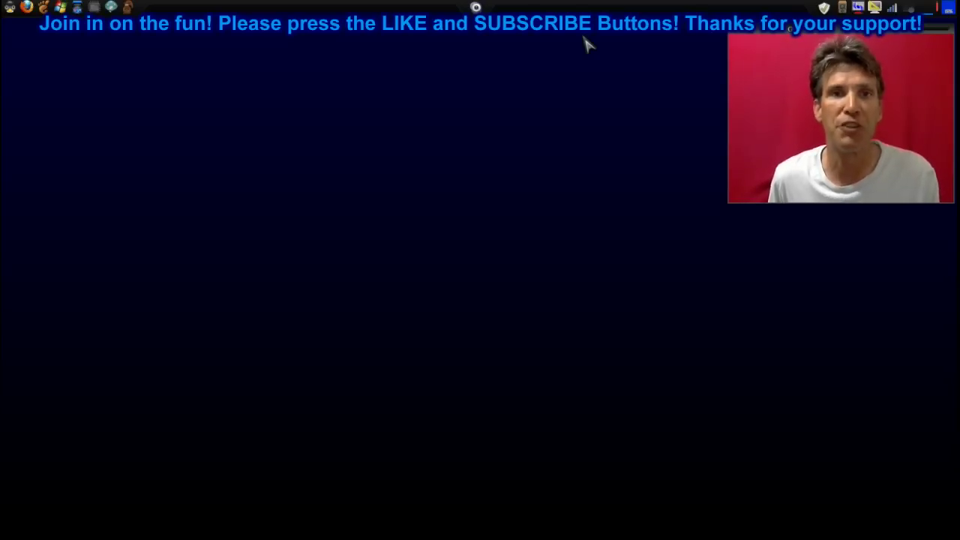